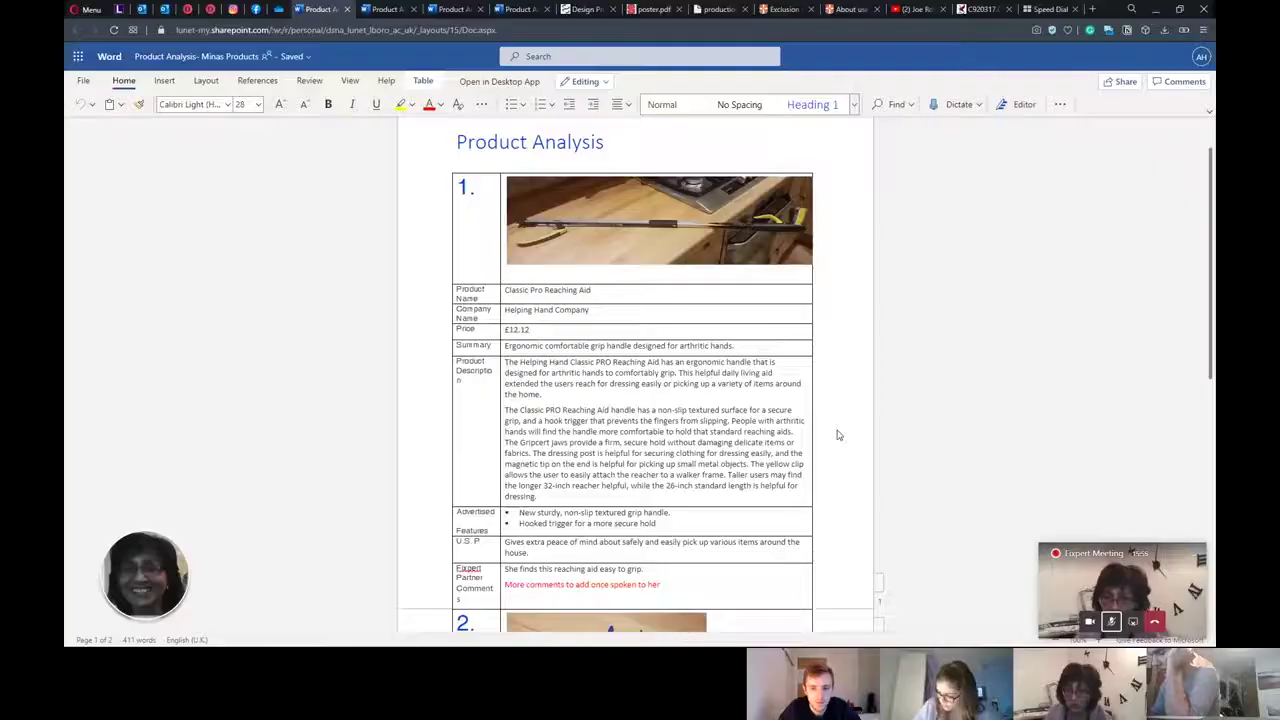
scroll(838, 435, "down", 4)
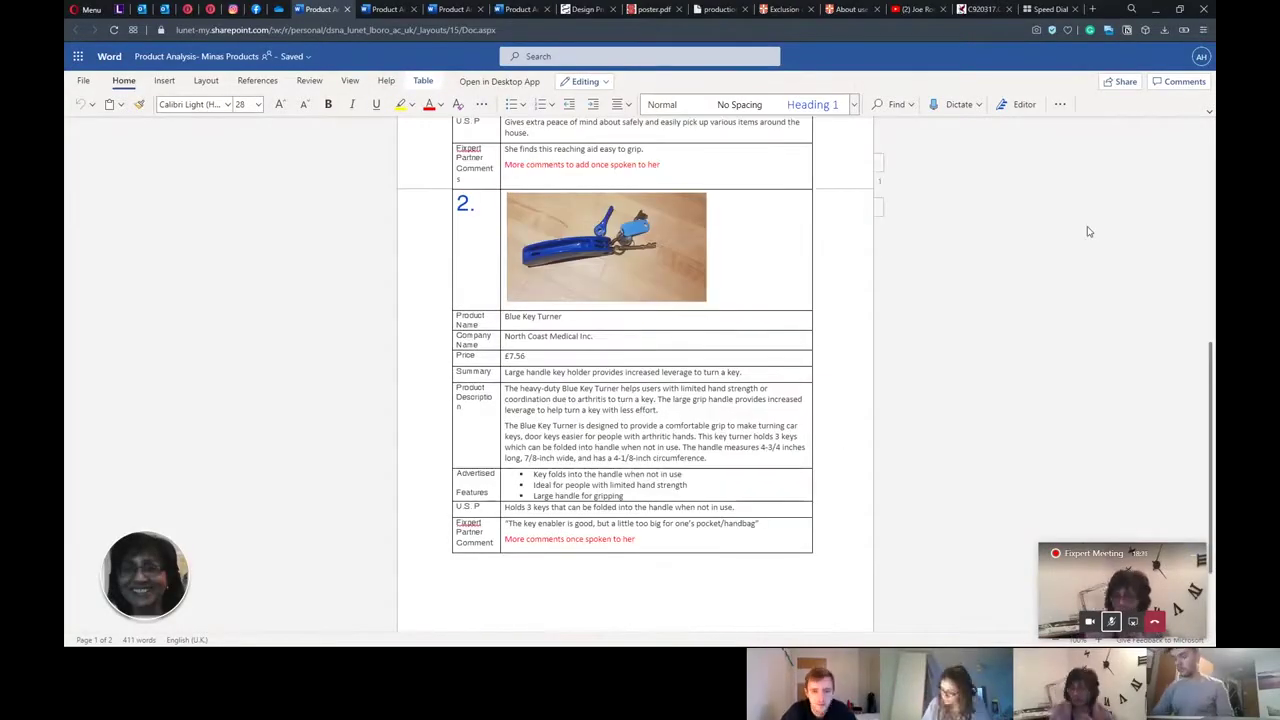